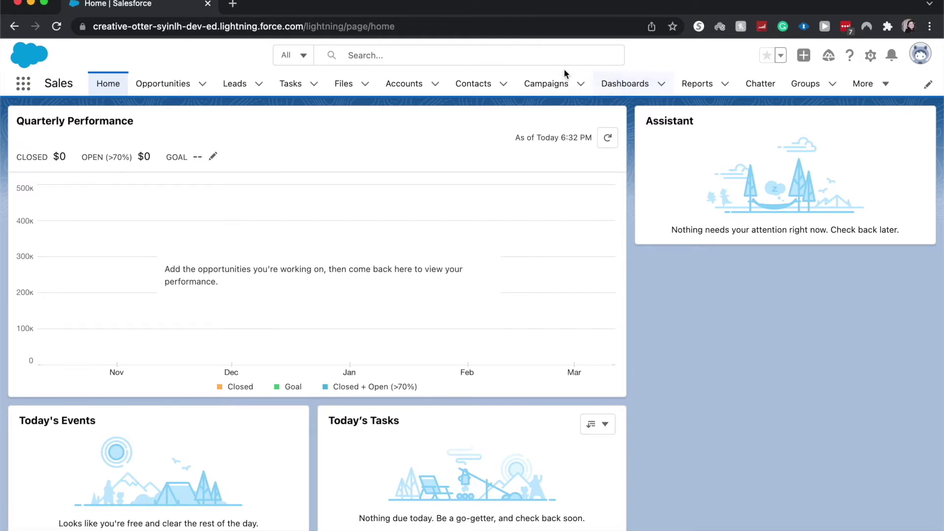
- Navigate from the App Launcher to Dashboards and open Test Dashboard for editing
click(23, 84)
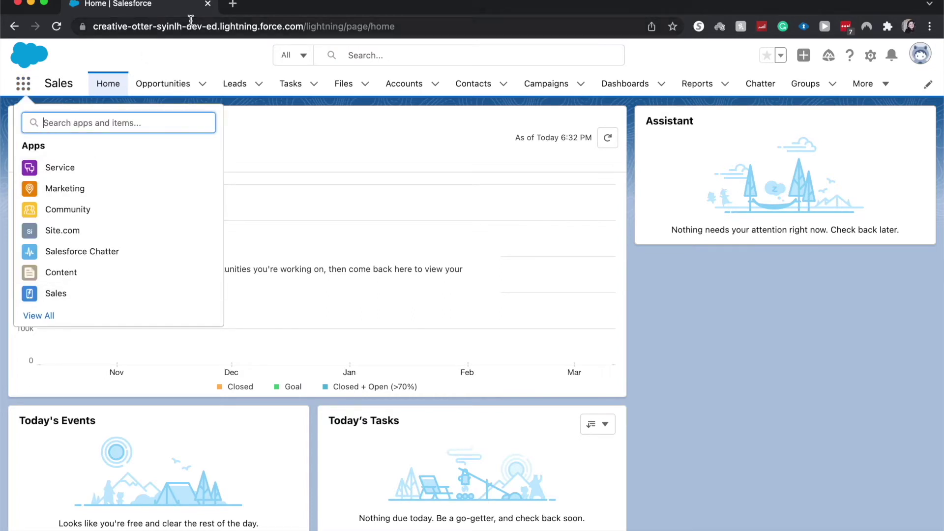
text(dash)
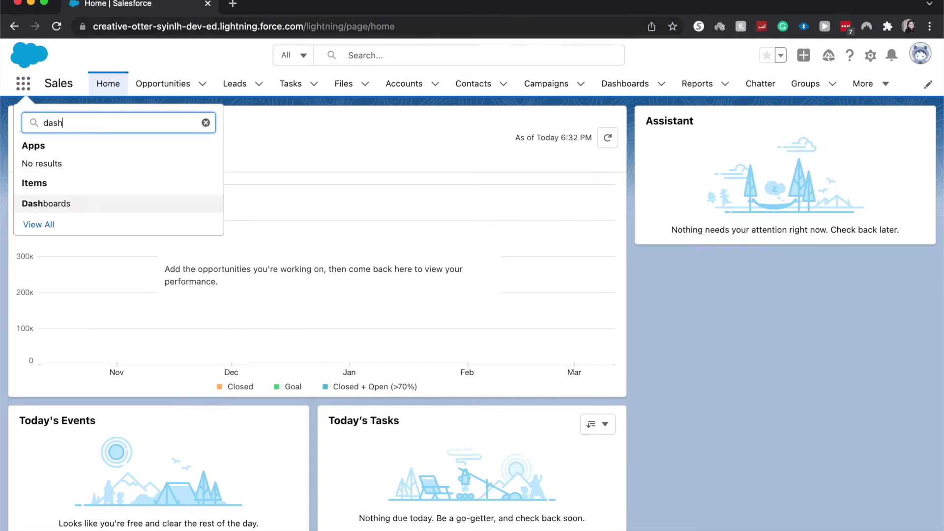
click(45, 203)
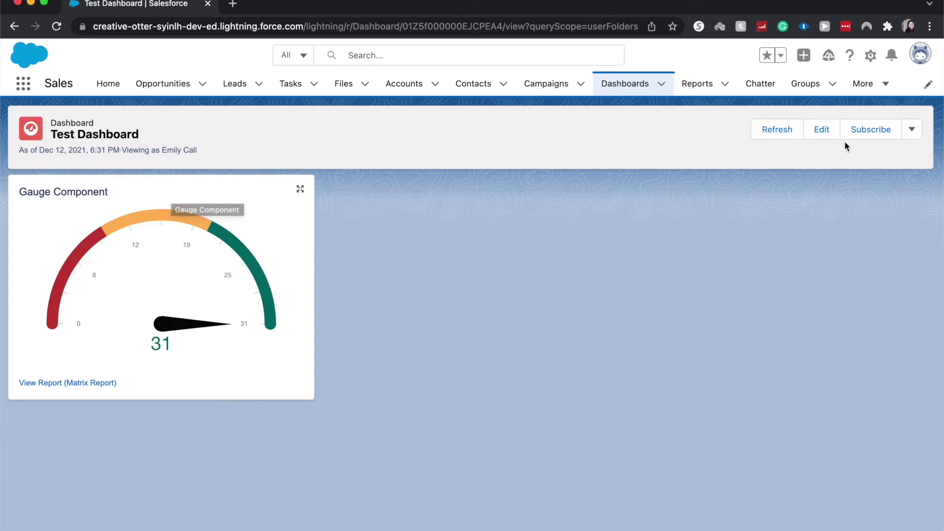
click(821, 129)
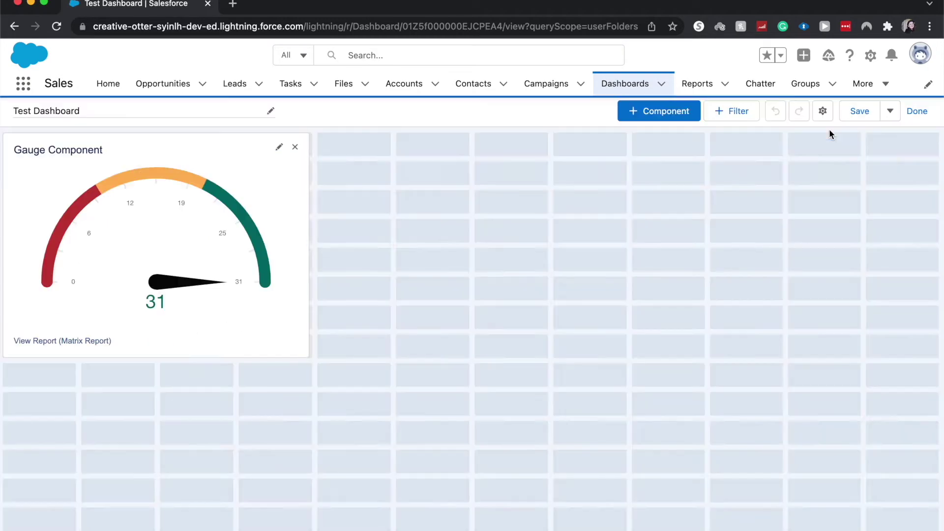
- Add a new component and pick Summary Report in the Select Report dialog
click(644, 110)
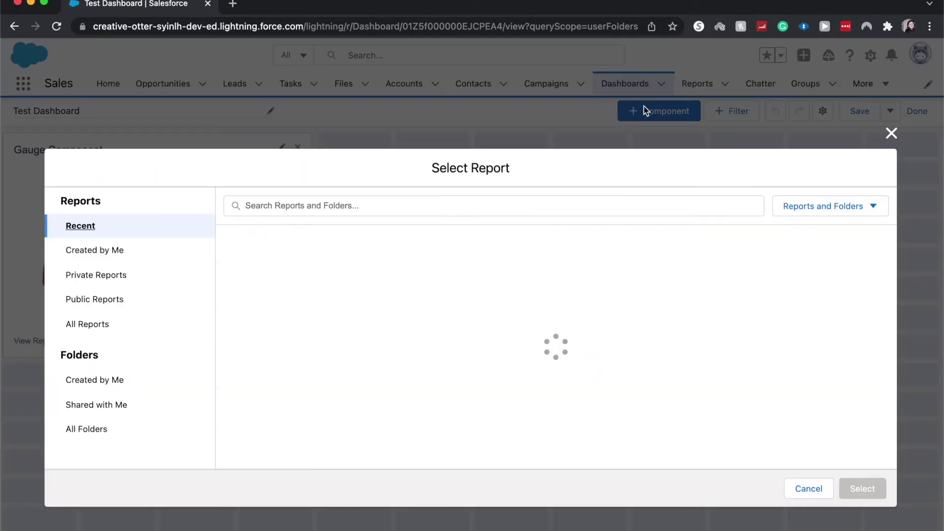
click(402, 215)
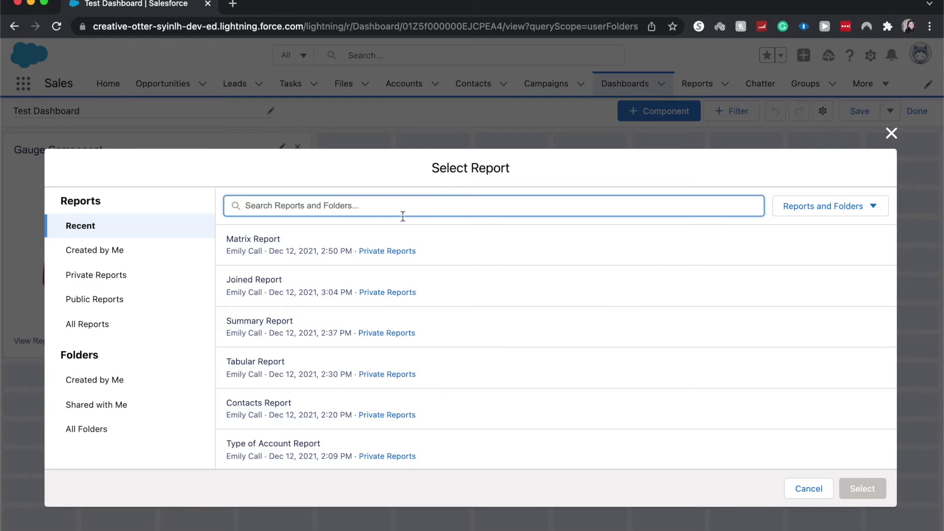
click(476, 323)
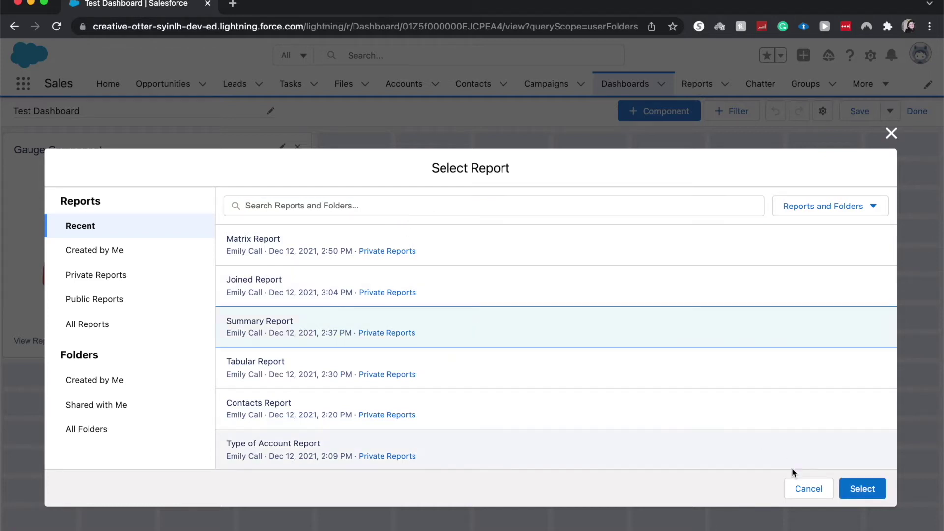
- Cancel the Summary Report component and start a new one sourced from Matrix Report
click(862, 489)
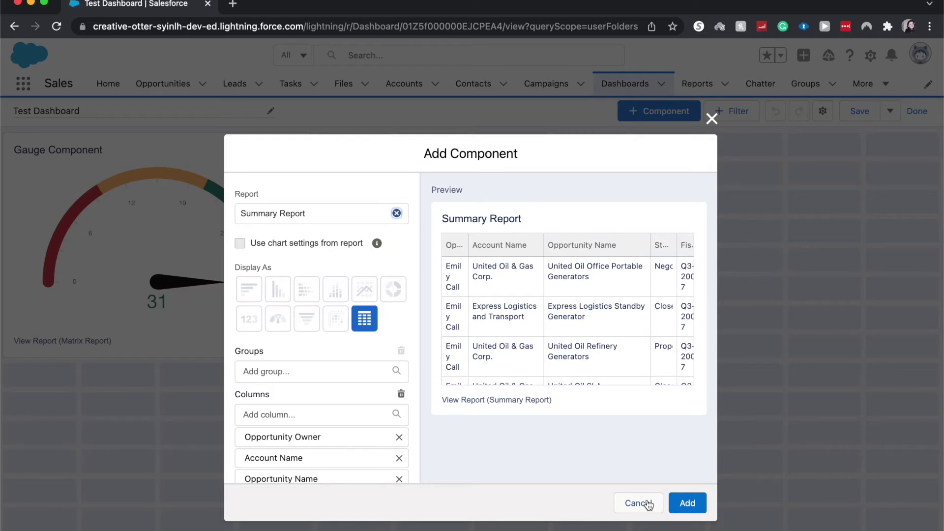
click(639, 503)
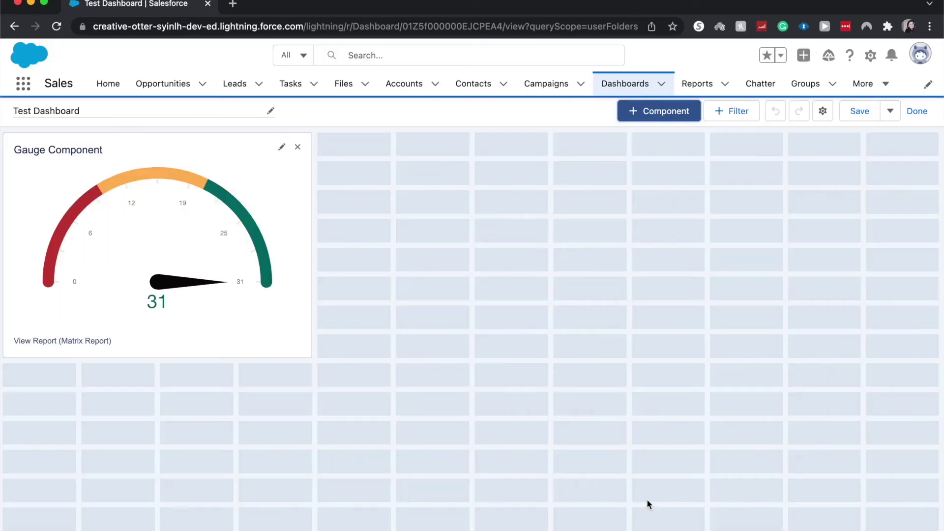
click(669, 118)
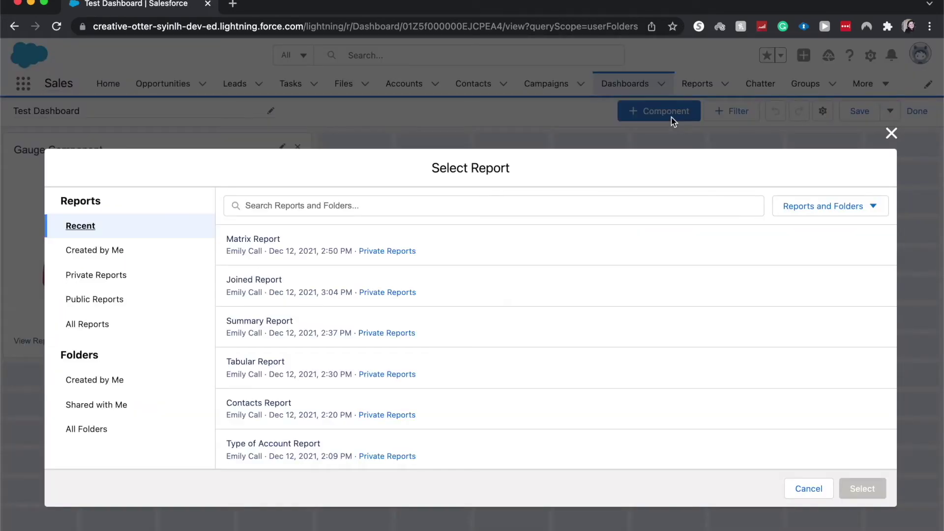
click(615, 240)
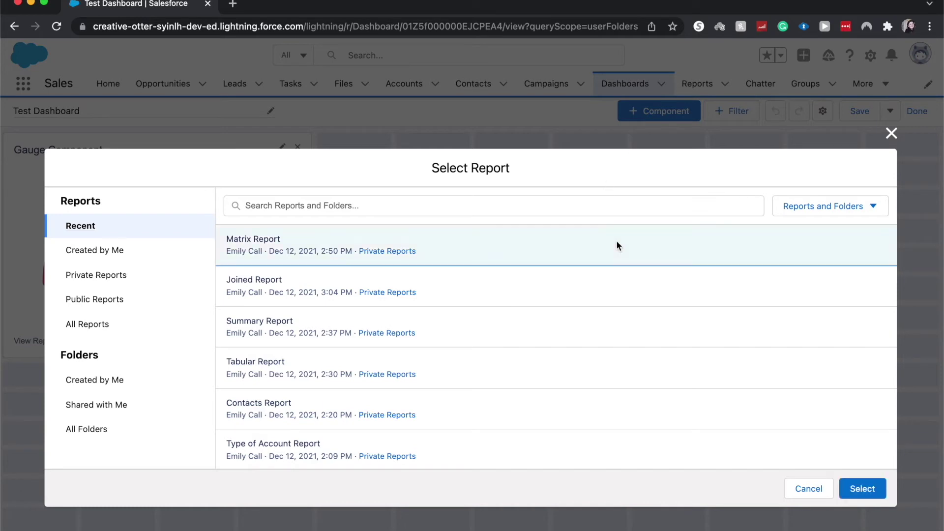
click(862, 488)
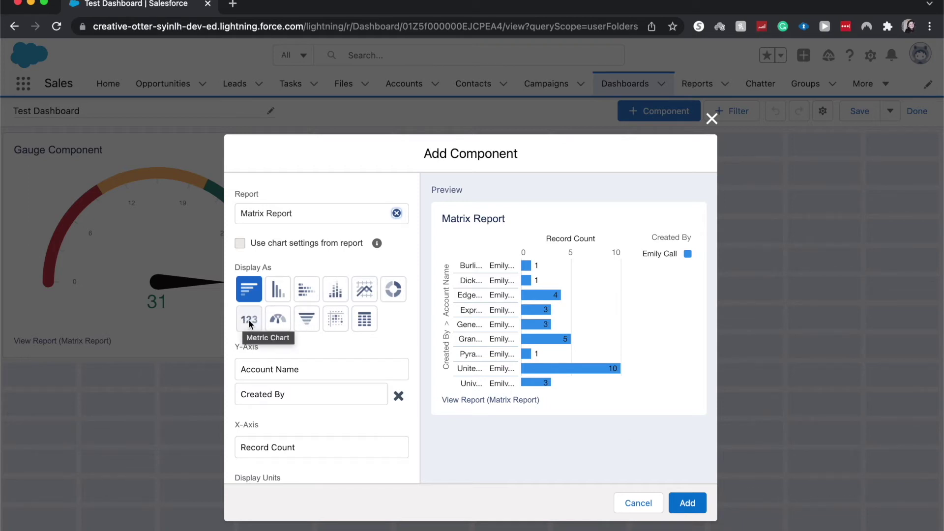
- Display the component as a Metric Chart measuring Record Count
click(248, 319)
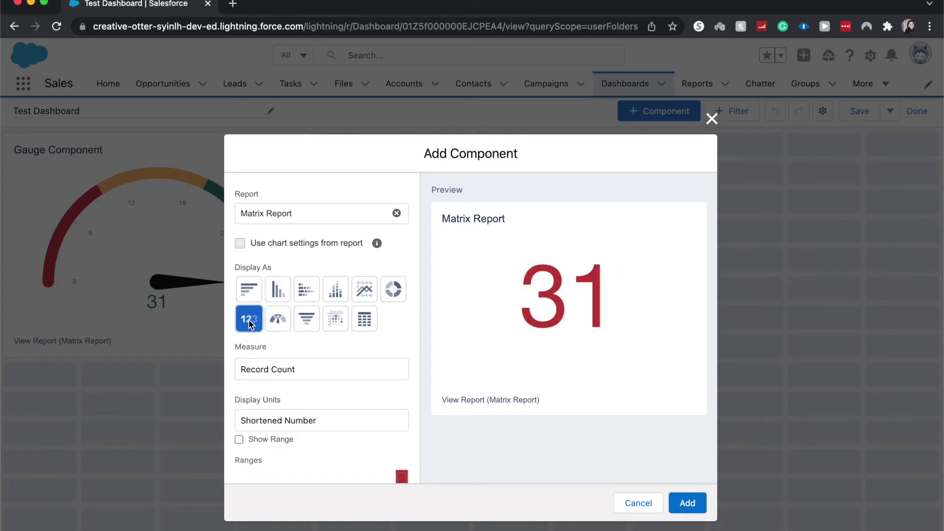
scroll(249, 319, down, 2)
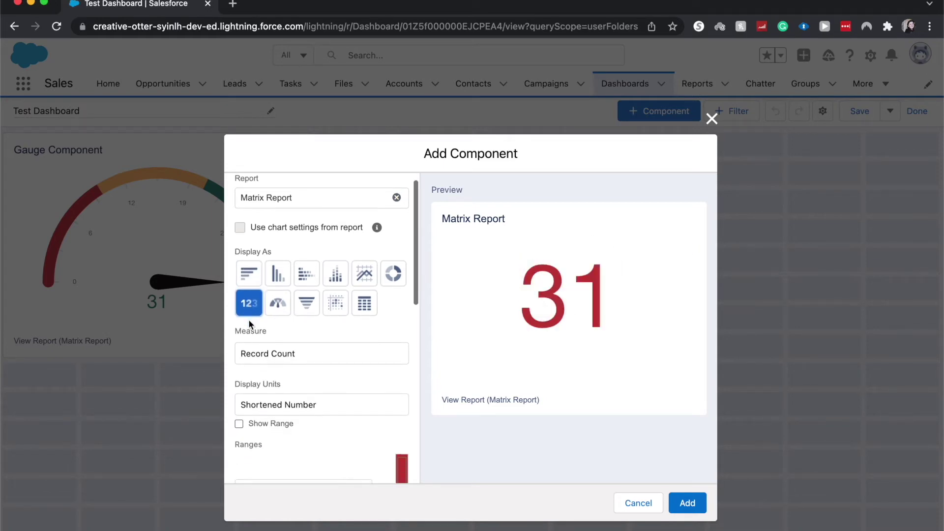
scroll(249, 319, down, 2)
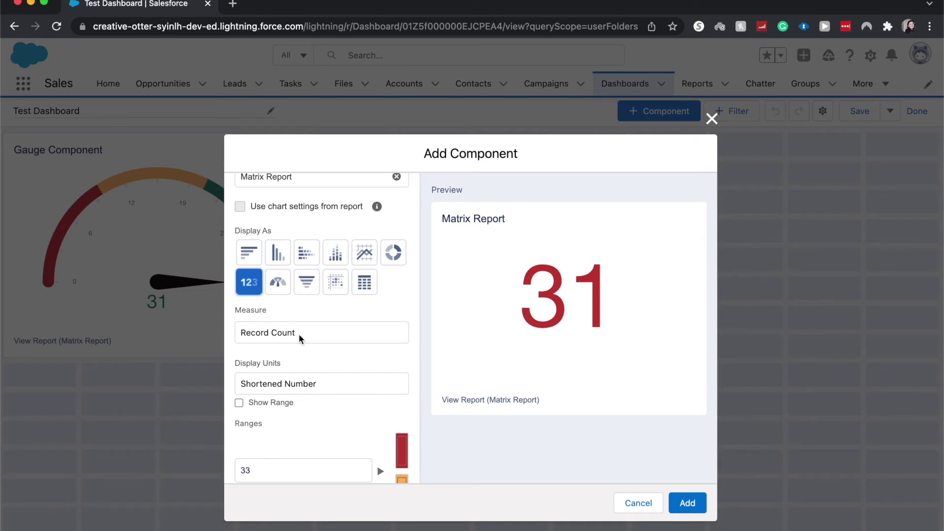
click(300, 333)
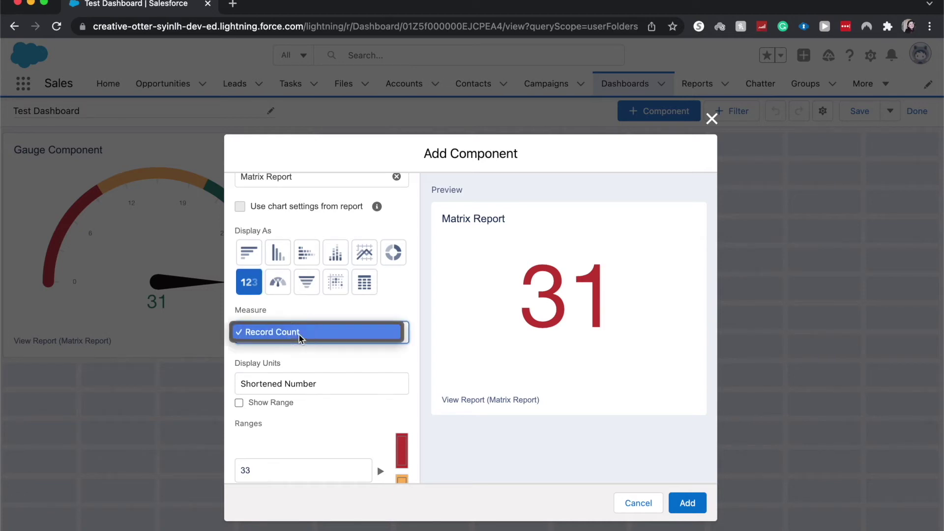
click(300, 333)
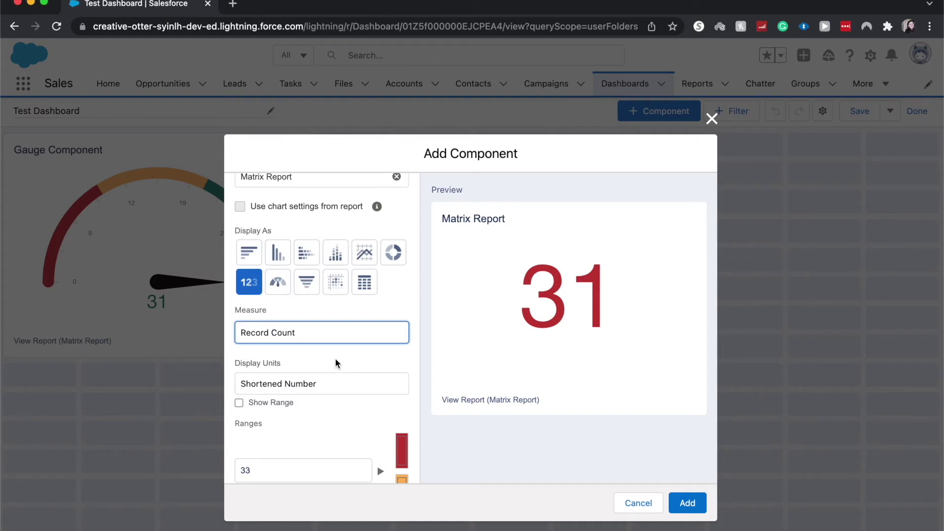
scroll(340, 380, down, 3)
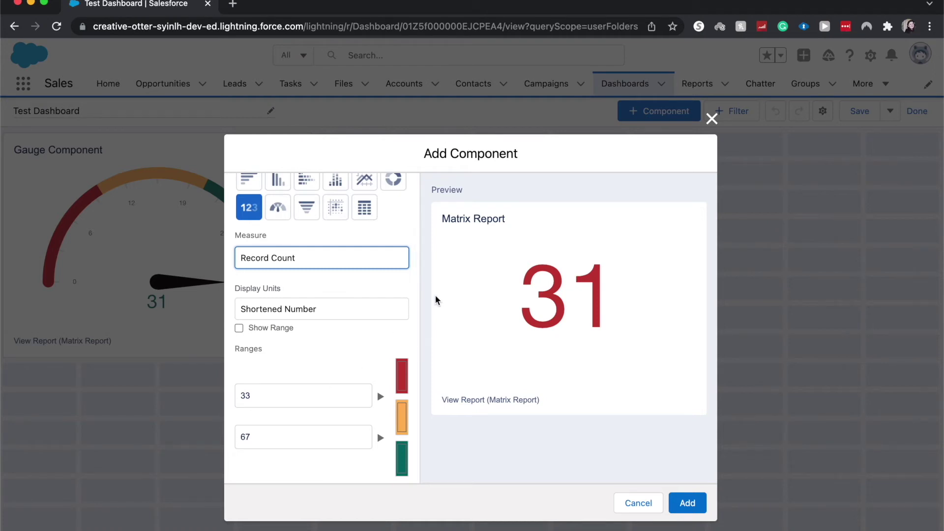
- Clear the default range thresholds 33 and 67, leaving range display off
click(287, 331)
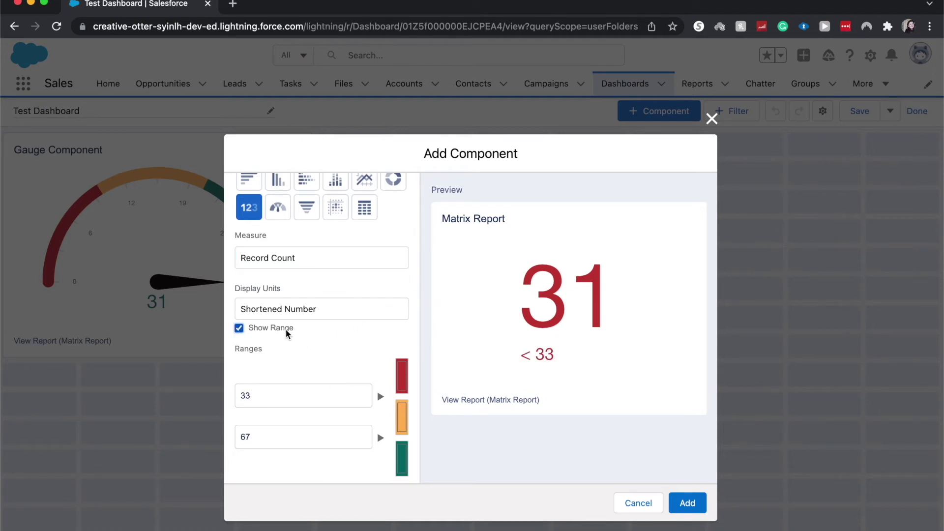
click(287, 331)
scroll(314, 359, down, 2)
click(314, 354)
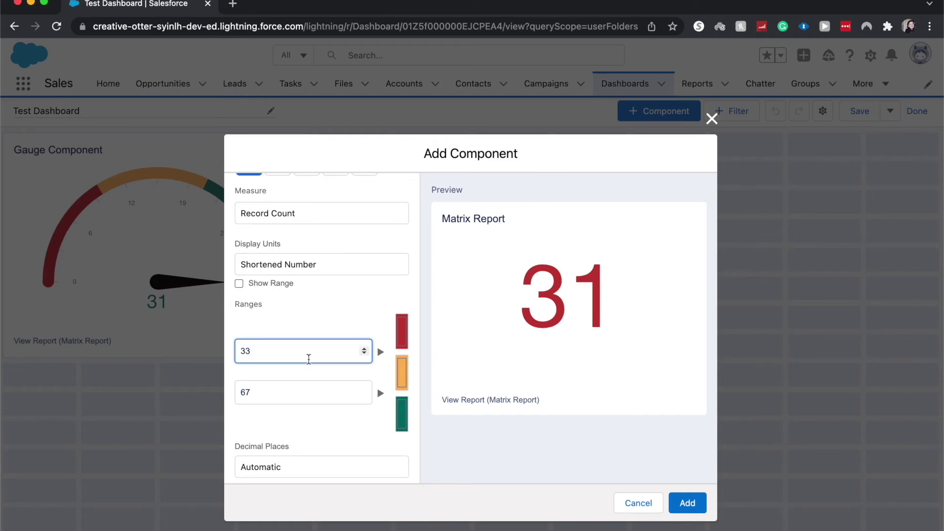
key(BackSpace)
key(BackSpace)
text(1)
text(5)
click(301, 392)
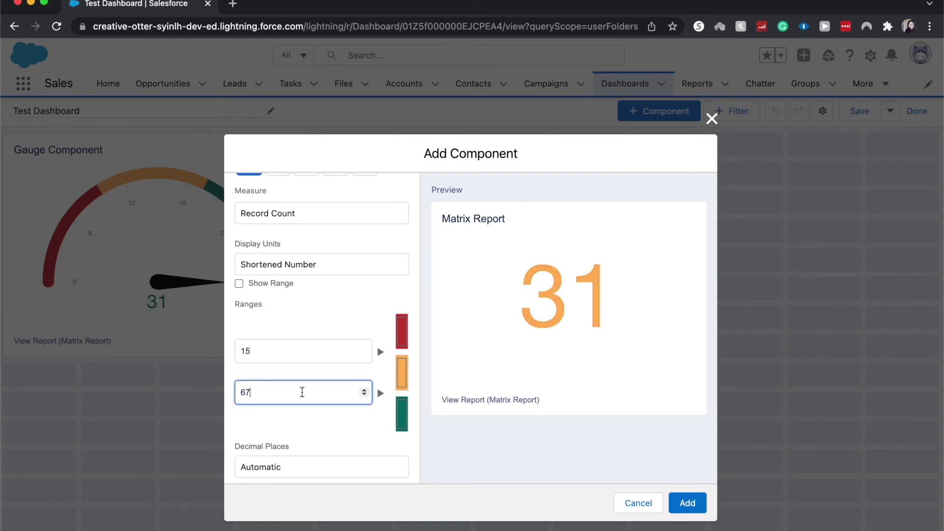
key(BackSpace)
key(BackSpace)
text(45)
- Set the range boundaries to 15 and 30 so the count 31 shows green
click(295, 449)
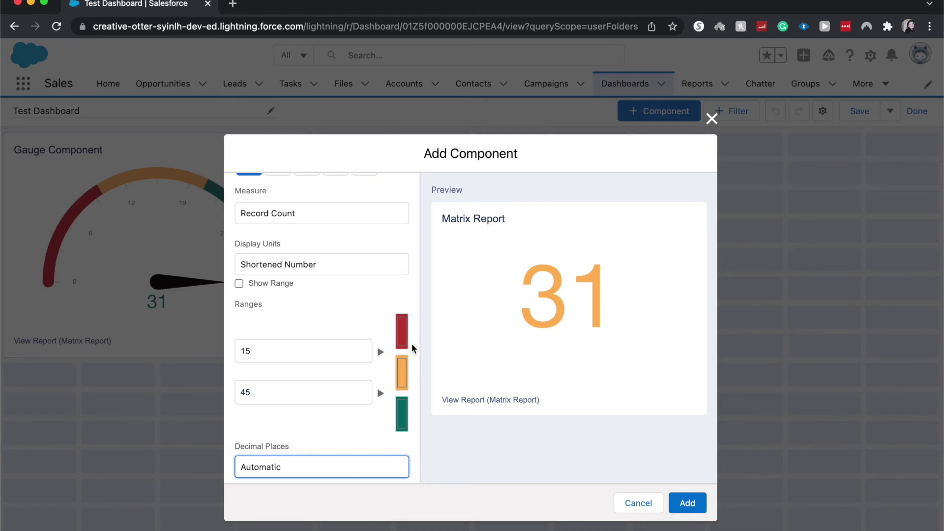
click(295, 393)
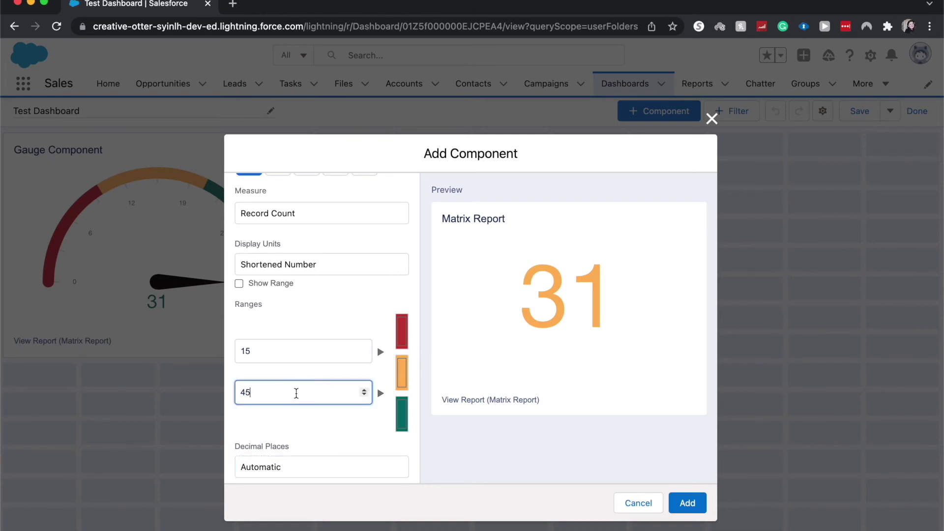
key(BackSpace)
key(BackSpace)
text(30)
click(292, 433)
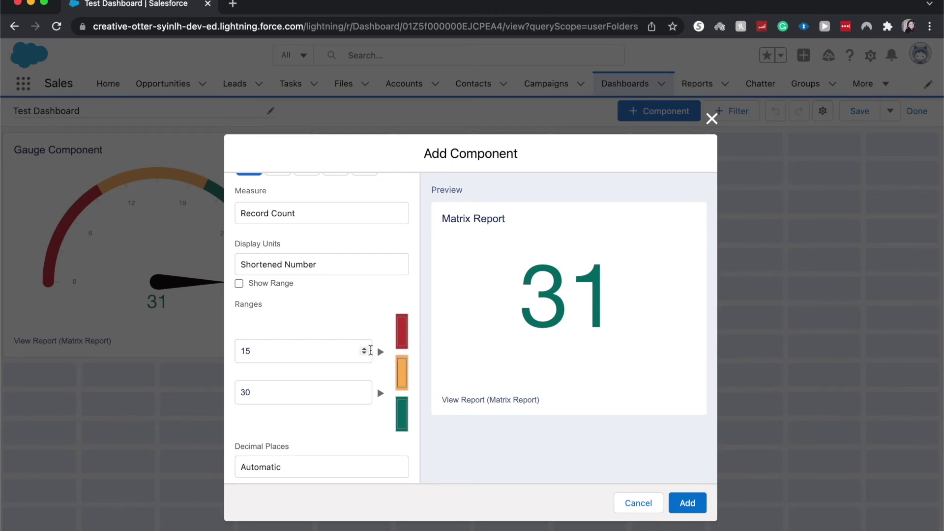
scroll(365, 350, down, 3)
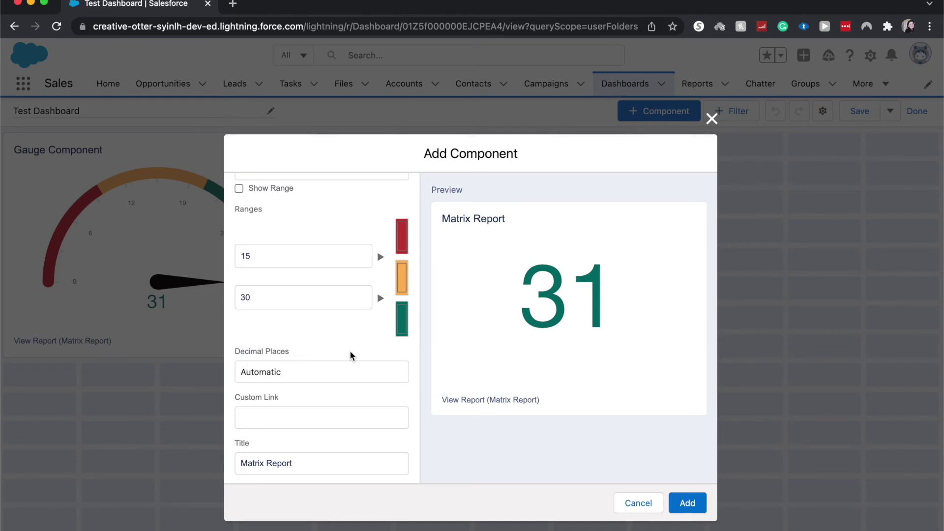
scroll(350, 355, down, 2)
scroll(337, 328, down, 2)
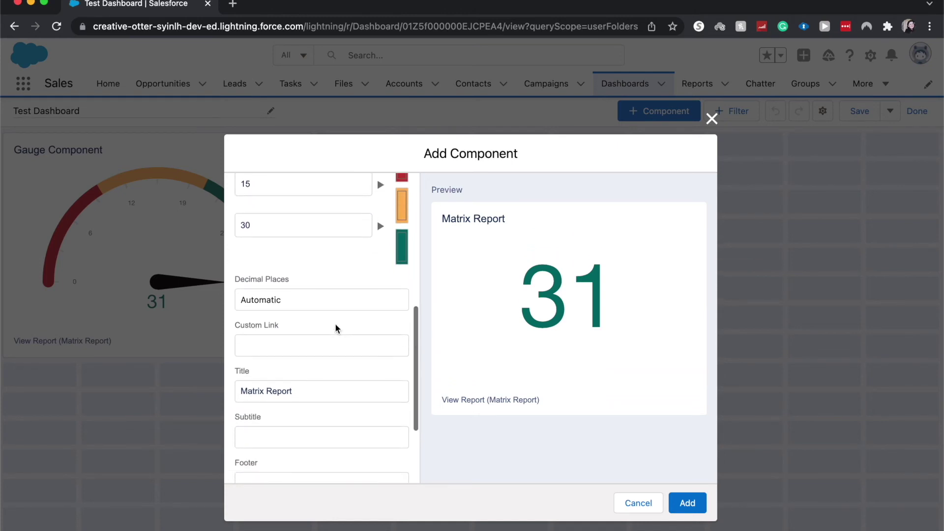
scroll(335, 328, down, 1)
scroll(336, 328, down, 1)
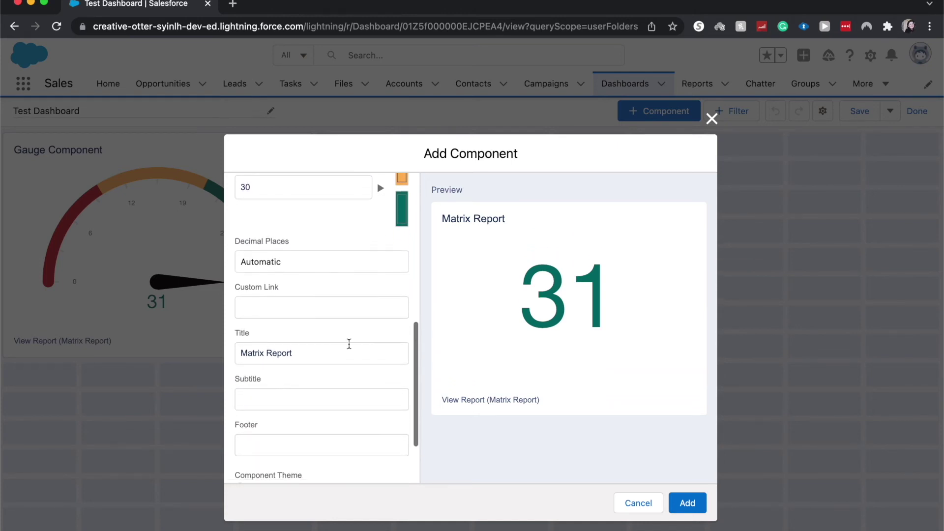
- Replace the title 'Matrix Report' with 'Metric Component'
click(372, 354)
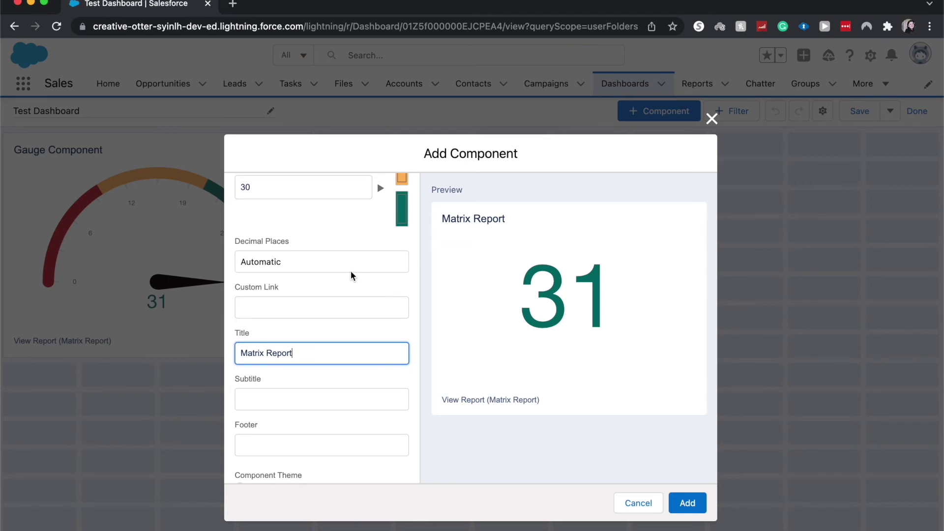
key(BackSpace)
key(BackSpace)
key(BackSpace)
key(BackSpace)
key(BackSpace)
text(Metric C)
text(omponen)
text(t)
click(282, 399)
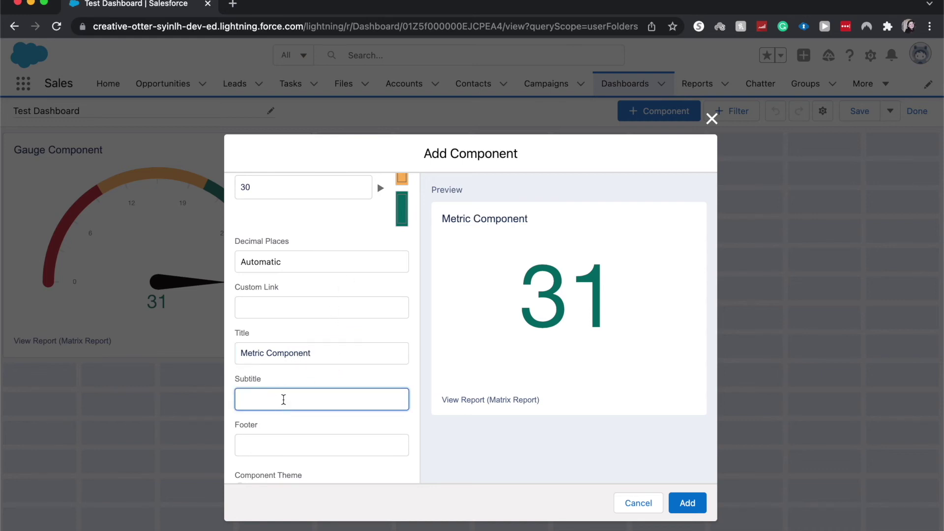
scroll(283, 399, down, 1)
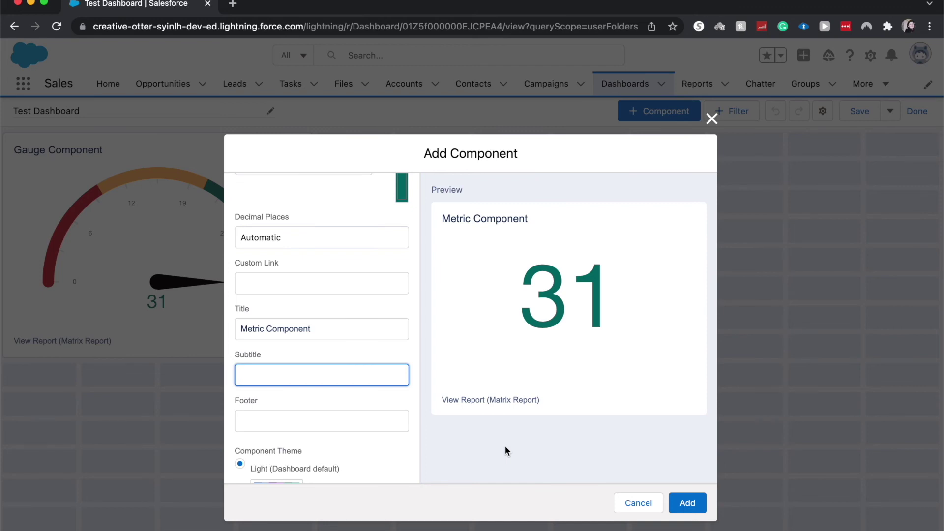
scroll(399, 425, down, 2)
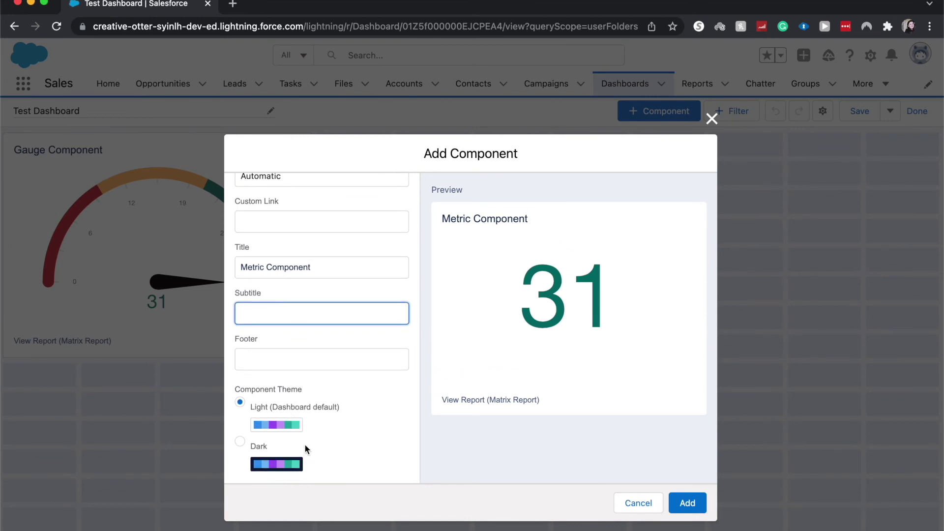
- Choose the Dark component theme and add the component to the dashboard
click(262, 443)
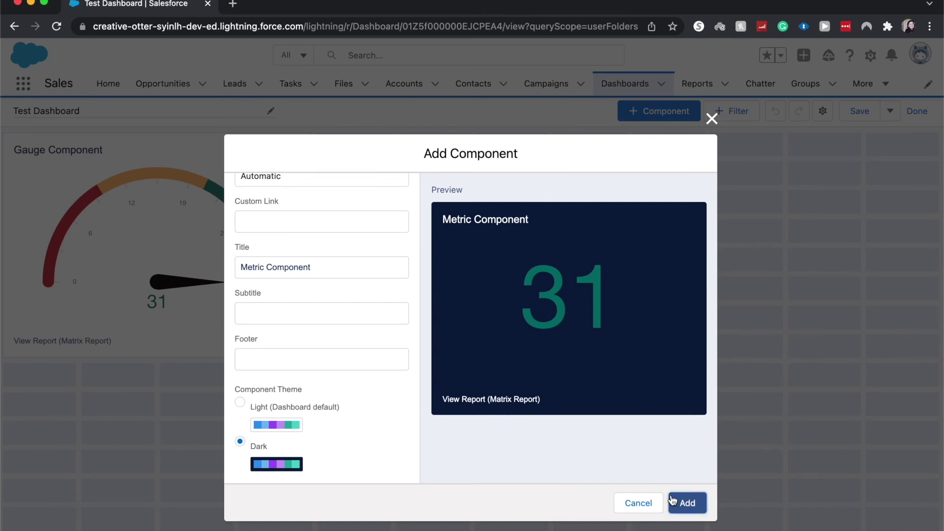
click(685, 503)
- Move and resize the Metric Component beside the gauge, then save and finish editing
drag(132, 420, 410, 188)
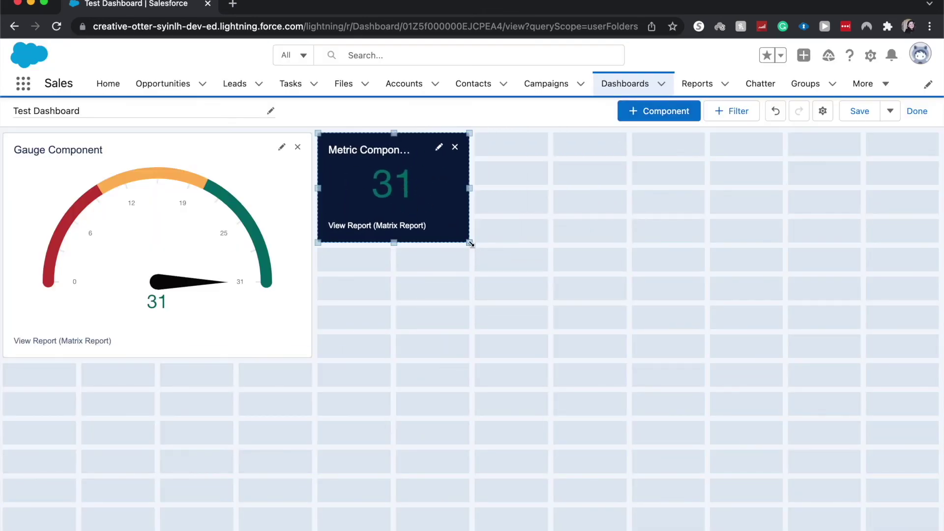
drag(469, 241, 623, 342)
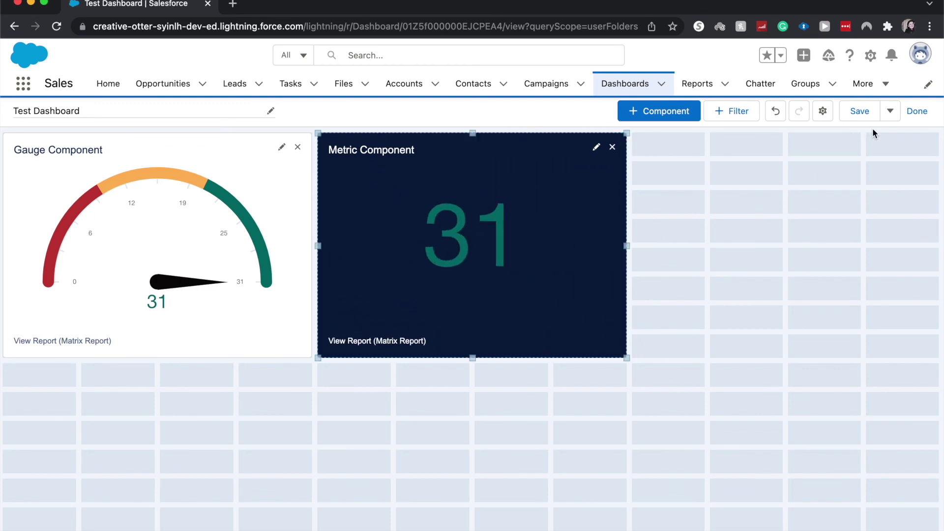
click(863, 111)
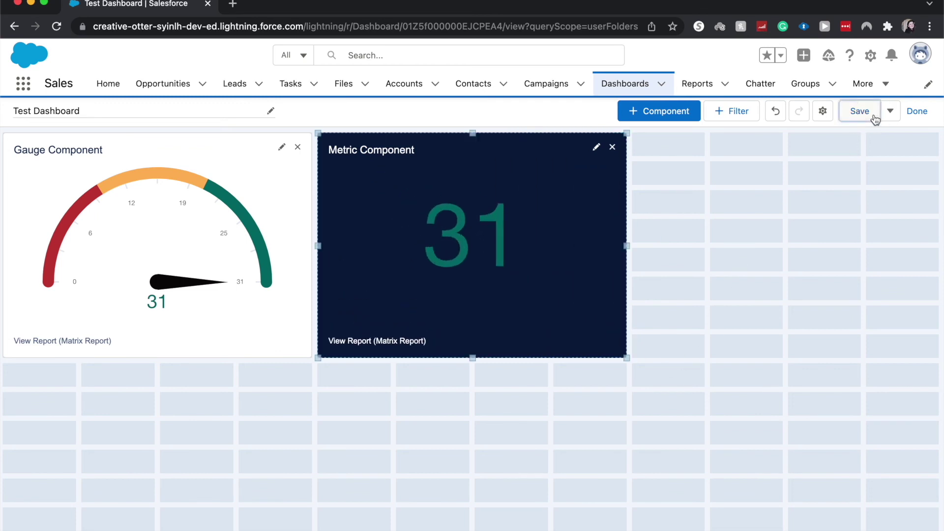
click(917, 111)
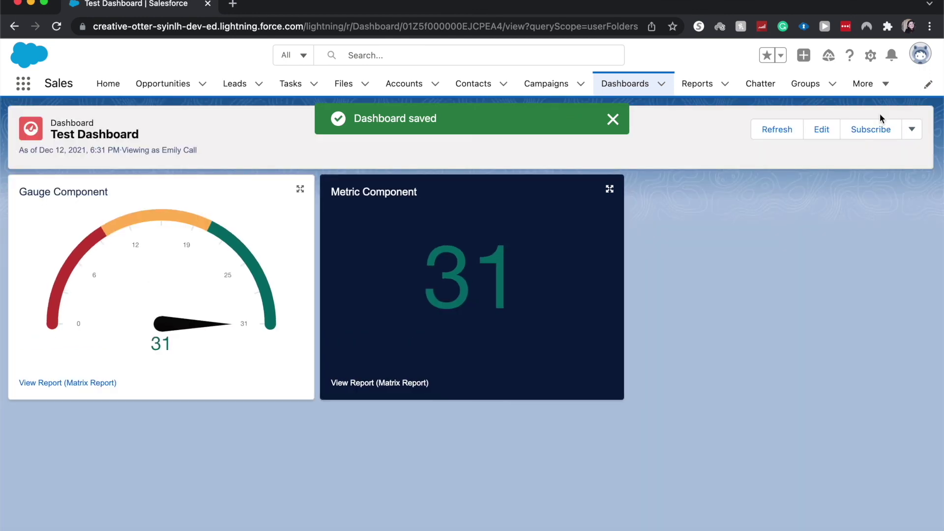
- Refresh the dashboard data and dismiss the extra actions menu
click(777, 129)
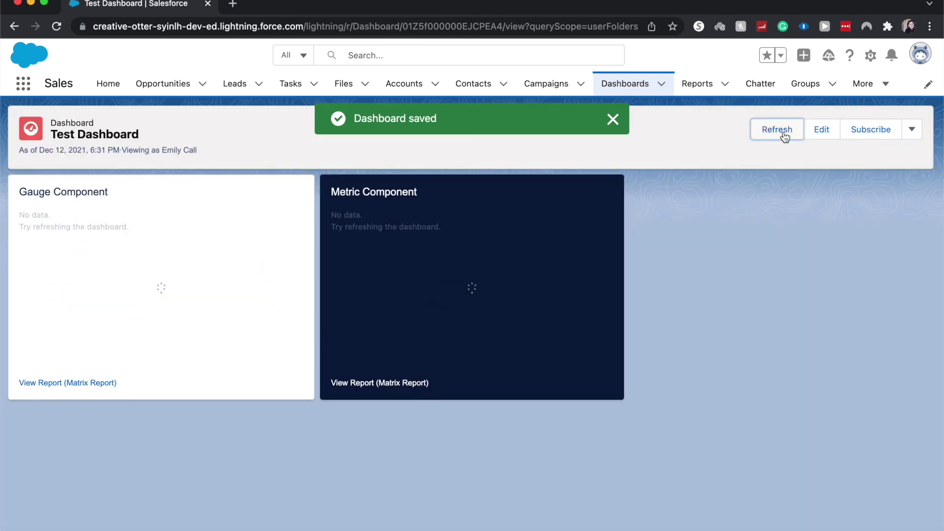
click(912, 130)
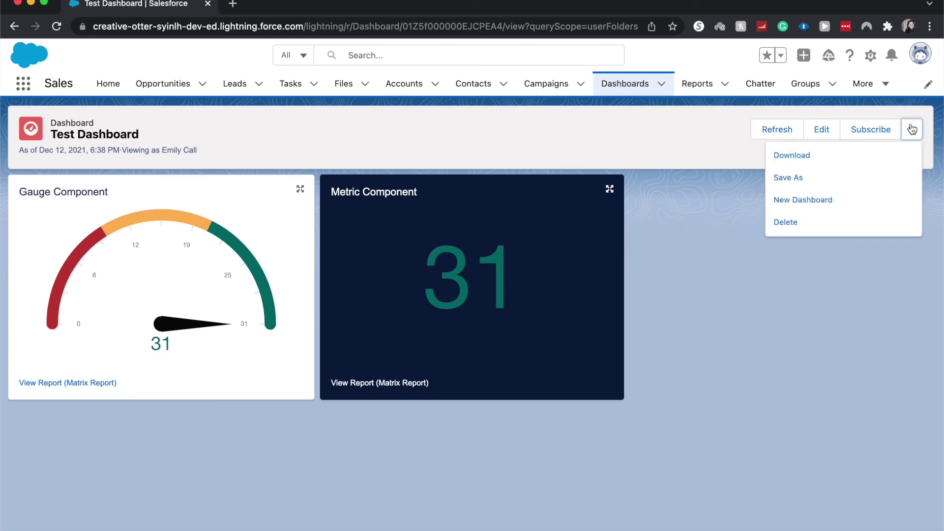
click(672, 295)
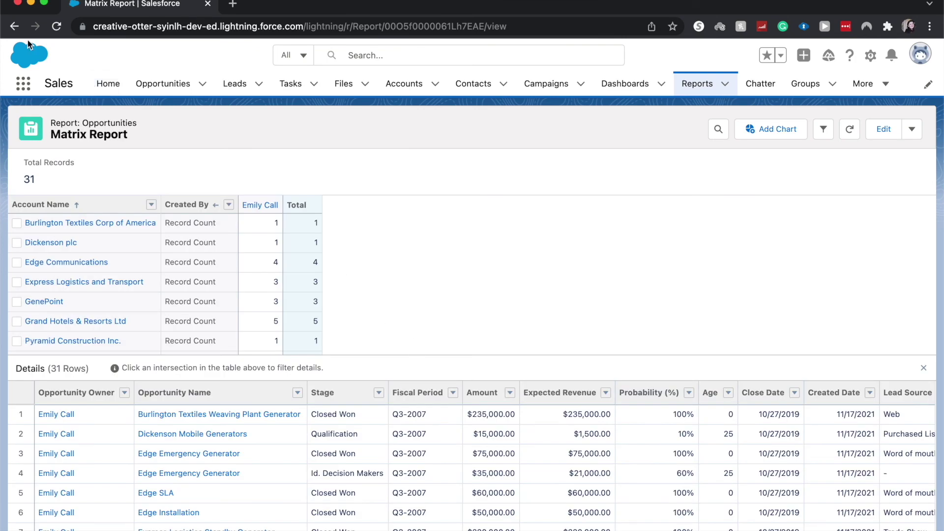
- Go back in the browser to the saved Test Dashboard
click(15, 26)
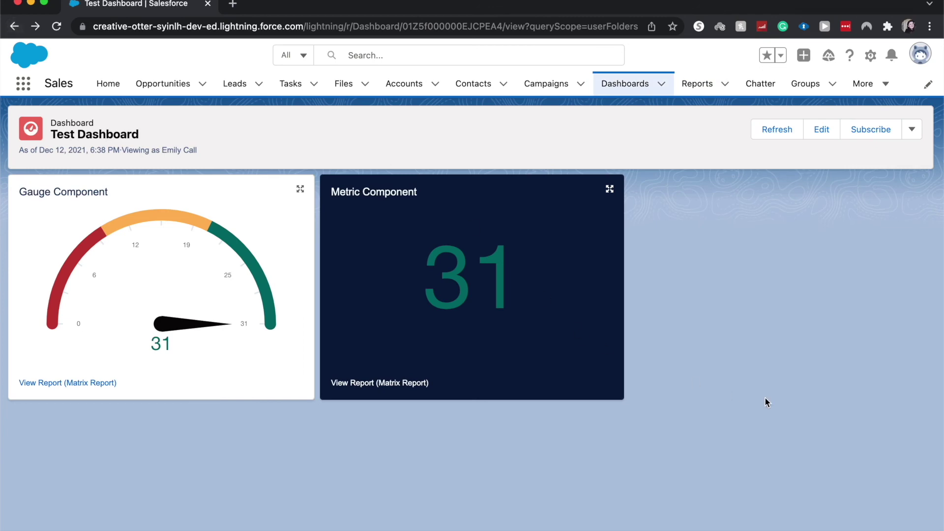